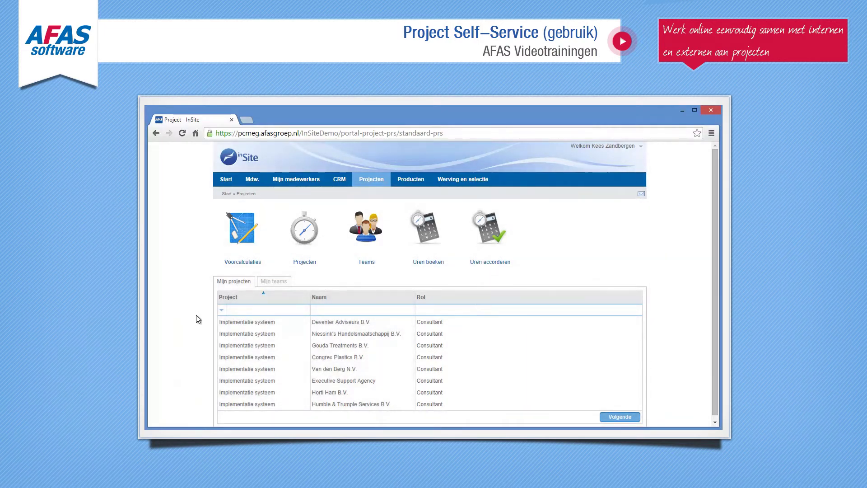
Step: View the Horti Ham B.V. project, as well as the revenue and team members of the Bouwbedrijf Sofacom B.V. project
{"action": "left_click", "coordinate": [252, 394]}
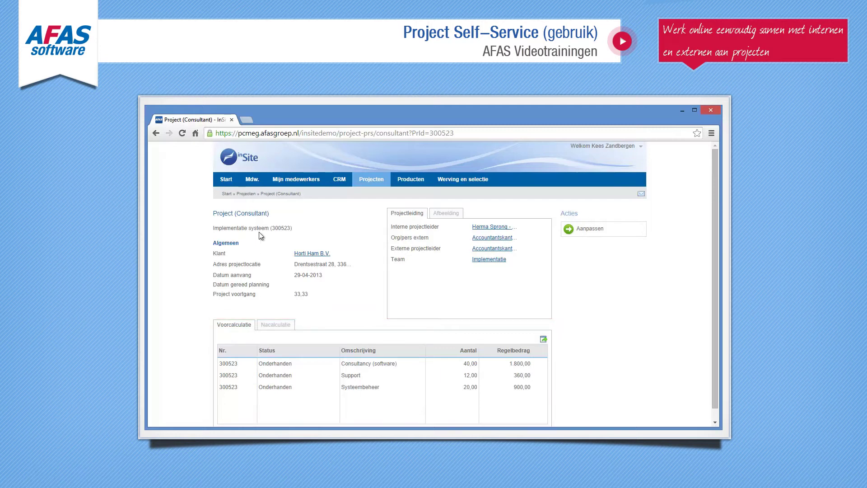
{"action": "left_click", "coordinate": [249, 196]}
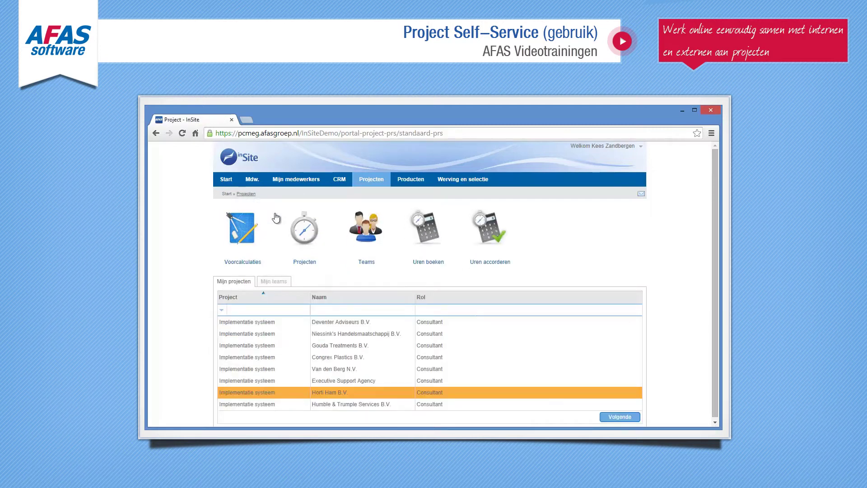
{"action": "left_click", "coordinate": [619, 416]}
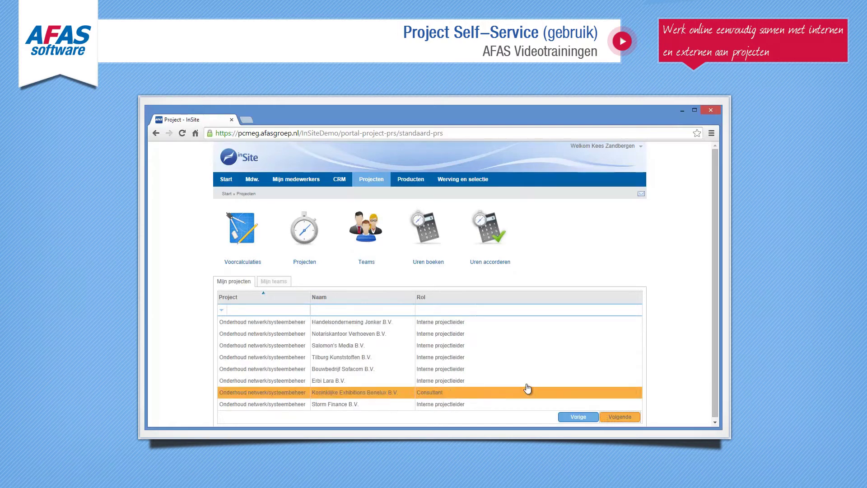
{"action": "left_click", "coordinate": [492, 370]}
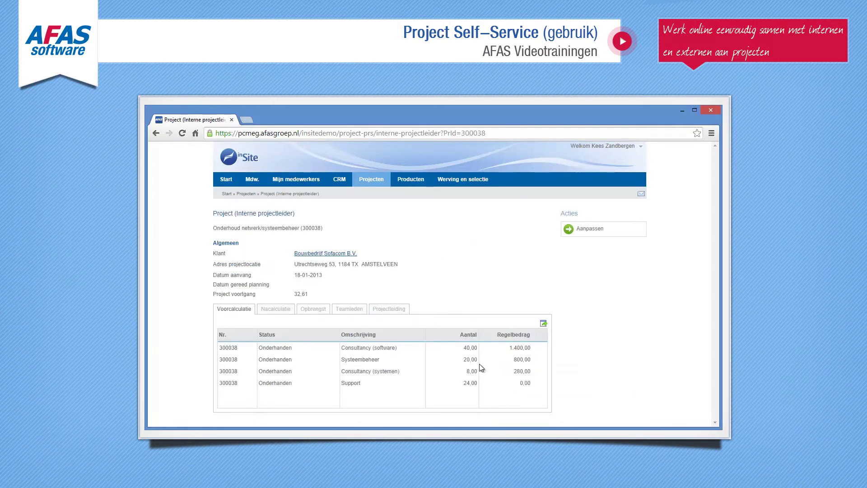
{"action": "left_click", "coordinate": [318, 312]}
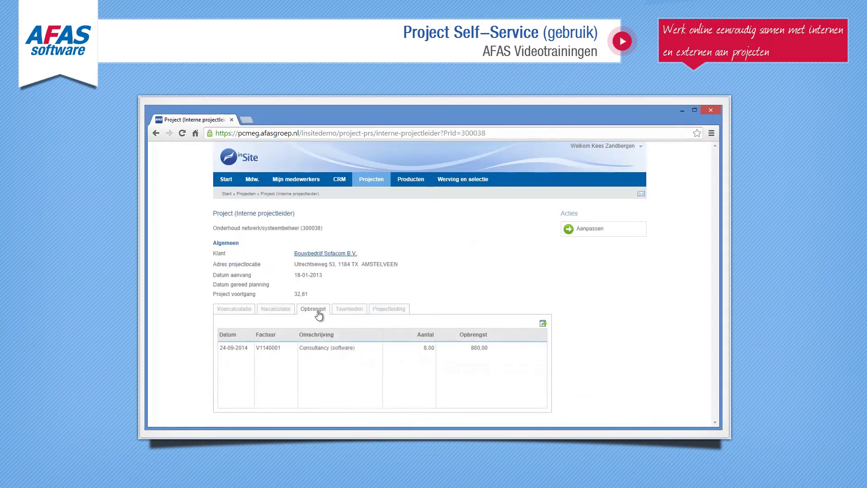
{"action": "left_click", "coordinate": [346, 315]}
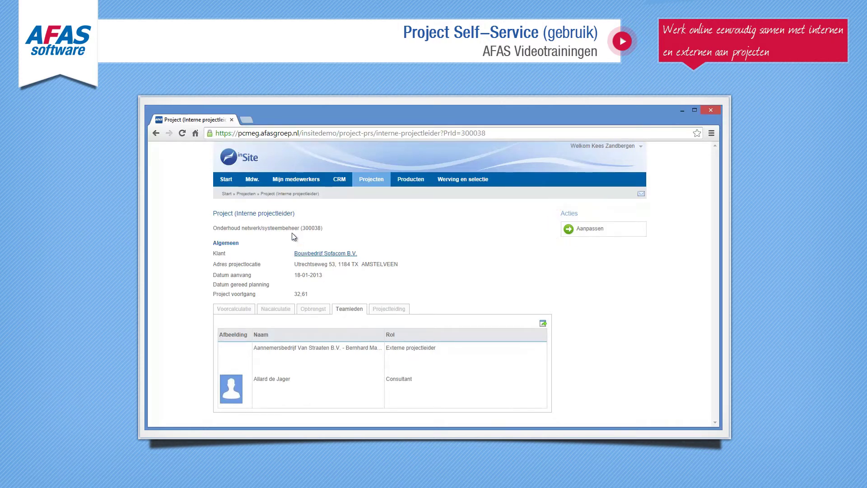
{"action": "left_click", "coordinate": [246, 194]}
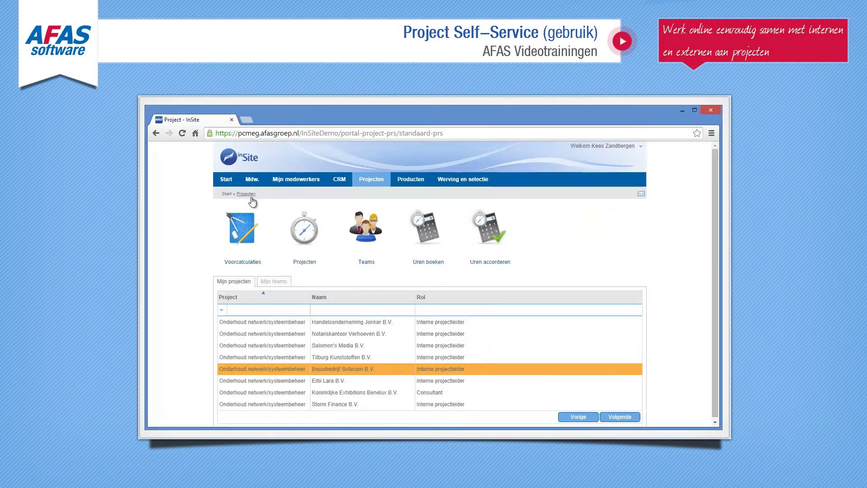
Step: View the Advies en directie werkzaamheden Broeder vastgoed and Cursus projects from the full project overview
{"action": "left_click", "coordinate": [299, 233]}
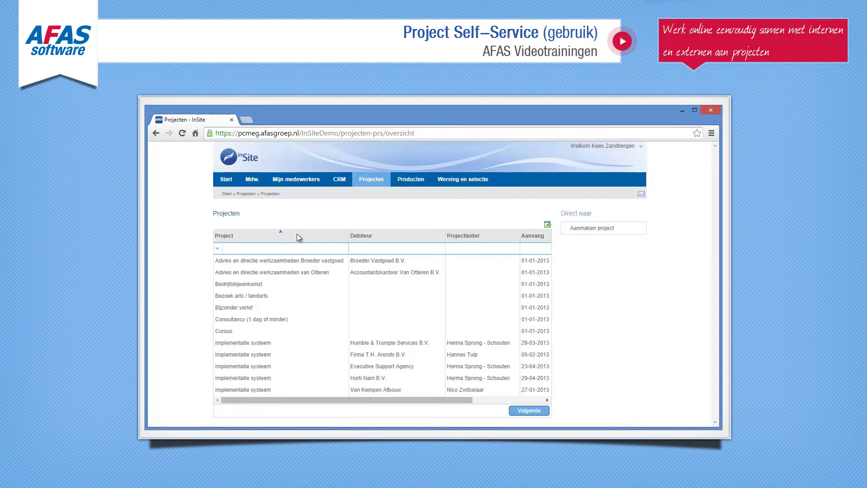
{"action": "left_click", "coordinate": [303, 260]}
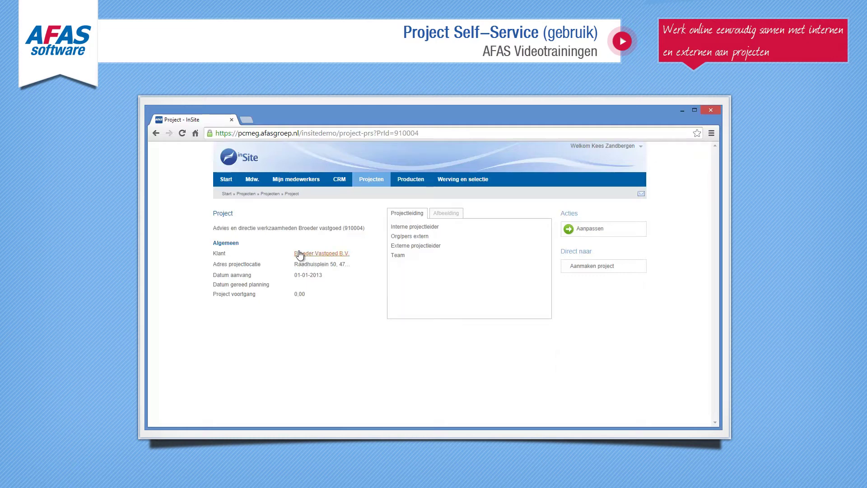
{"action": "left_click", "coordinate": [272, 195]}
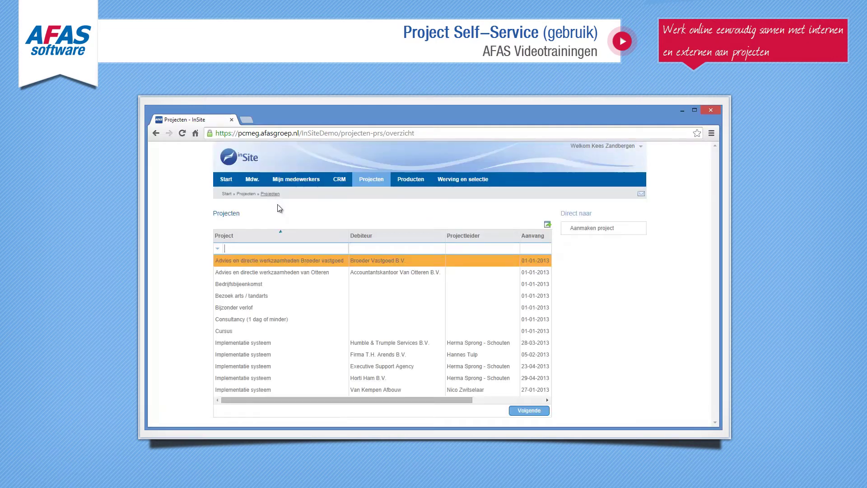
{"action": "left_click", "coordinate": [294, 334]}
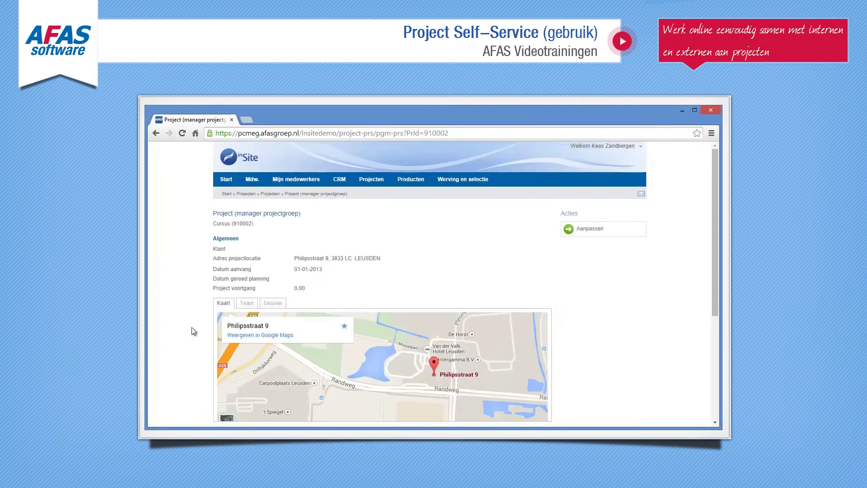
{"action": "scroll", "coordinate": [197, 329], "scroll_direction": "down", "scroll_amount": 4}
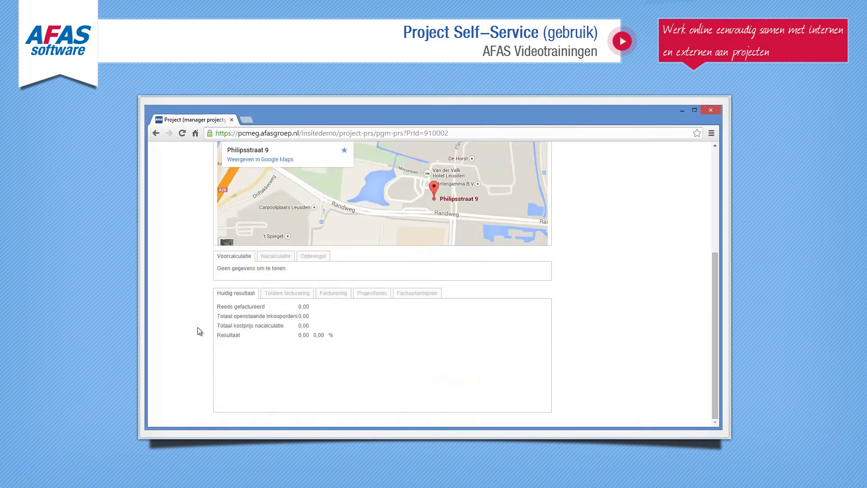
{"action": "scroll", "coordinate": [197, 330], "scroll_direction": "up", "scroll_amount": 5}
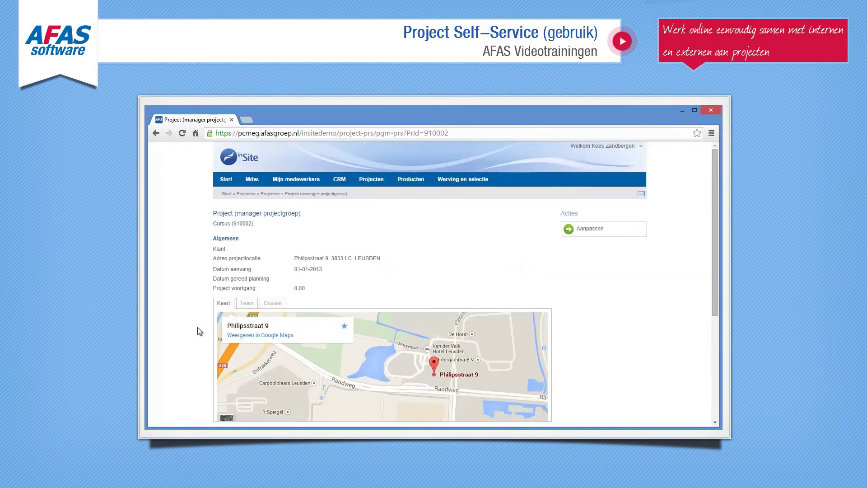
{"action": "left_click", "coordinate": [270, 193]}
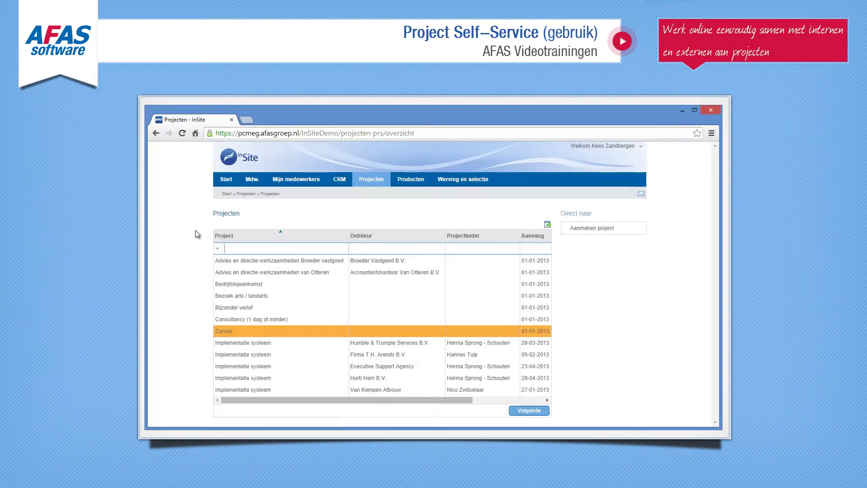
Step: Create the project Implementatie Accento for Accento Consultants B.V. using the Implementatie projecten profile
{"action": "left_click", "coordinate": [584, 229]}
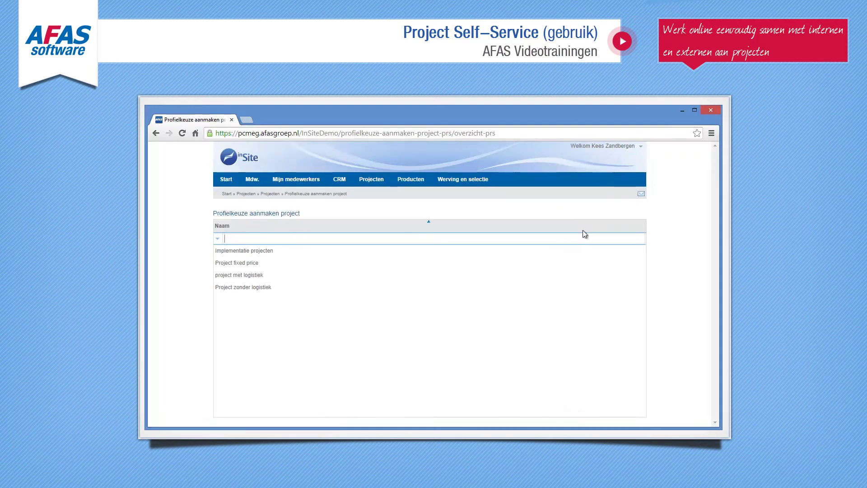
{"action": "left_click", "coordinate": [463, 253]}
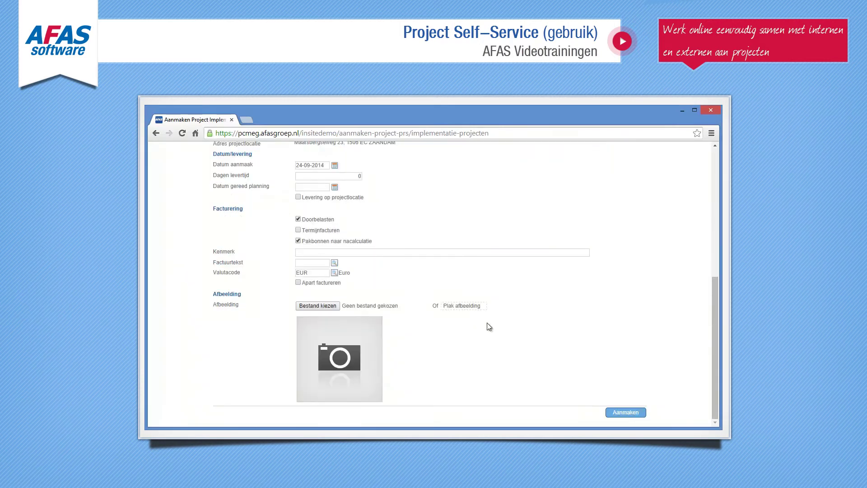
{"action": "left_click", "coordinate": [625, 413]}
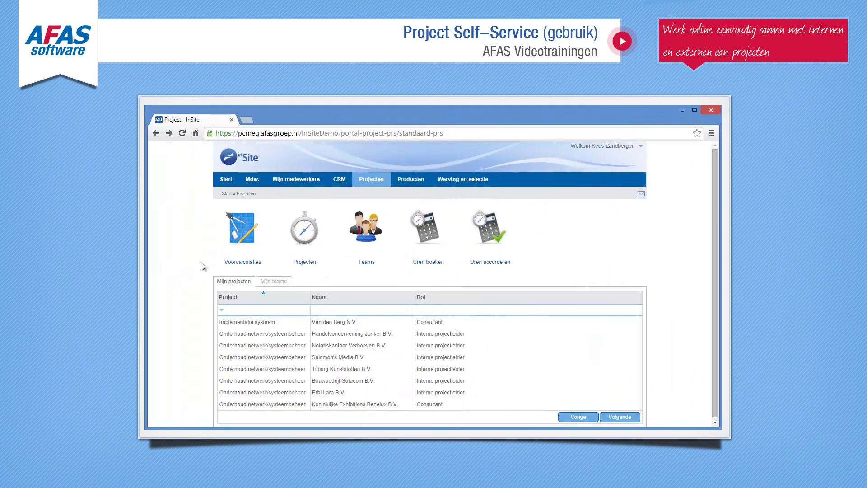
Step: Examine the members and assigned projects of the Implementatie team, 002
{"action": "left_click", "coordinate": [358, 247]}
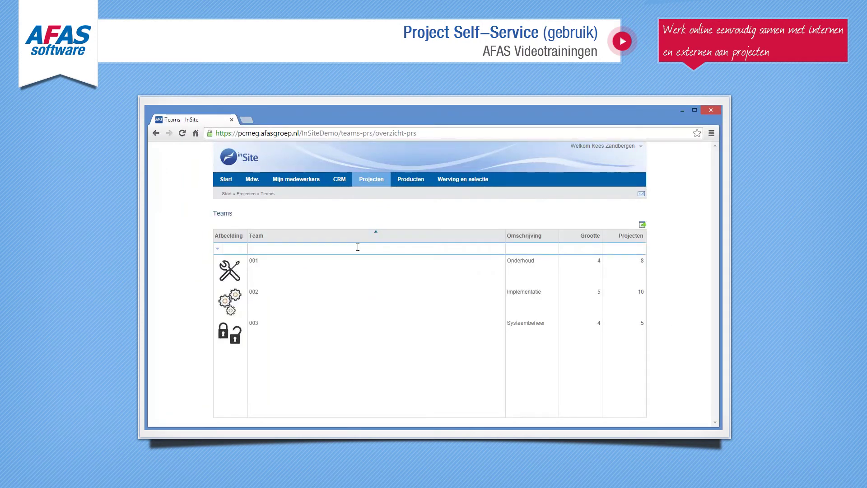
{"action": "left_click", "coordinate": [355, 293]}
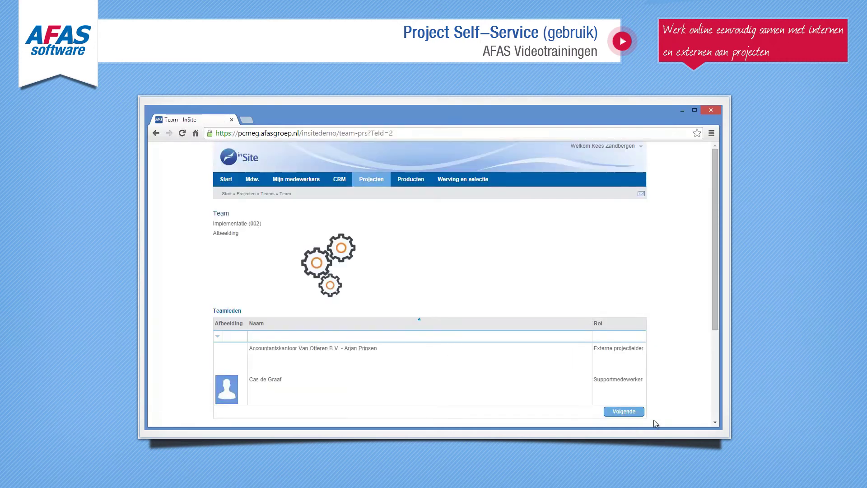
{"action": "left_click", "coordinate": [638, 413]}
{"action": "left_click", "coordinate": [639, 412]}
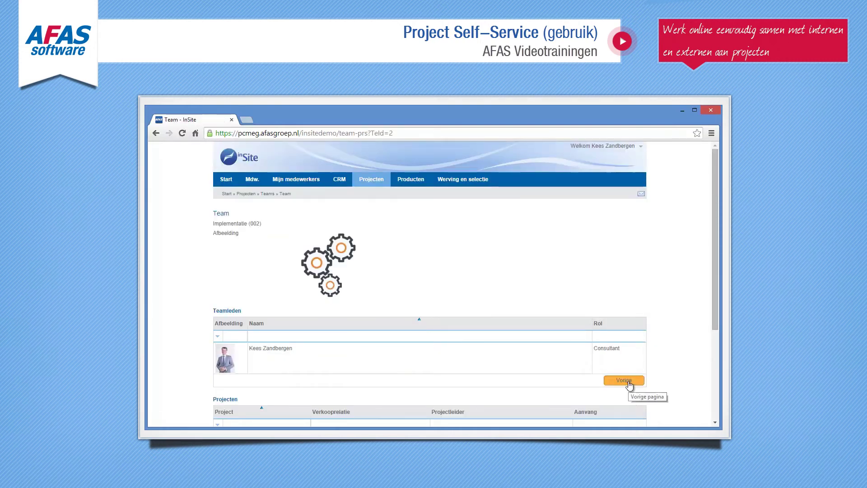
{"action": "left_click", "coordinate": [626, 380]}
{"action": "scroll", "coordinate": [668, 384], "scroll_direction": "down", "scroll_amount": 3}
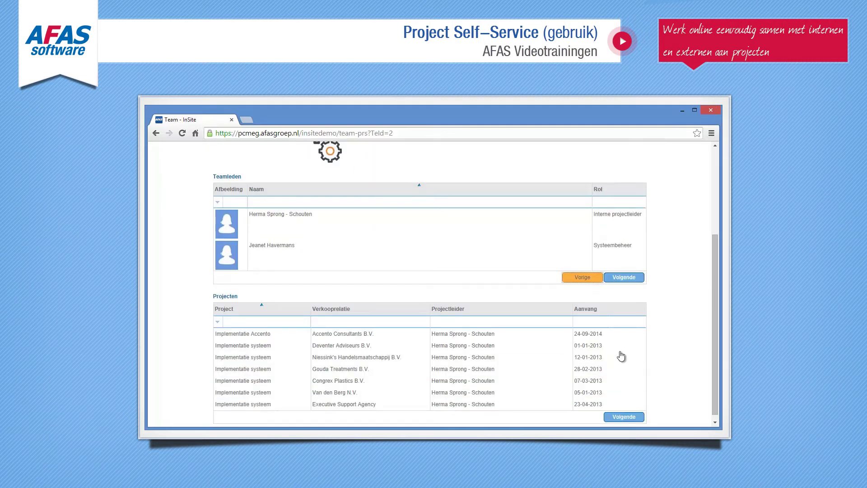
{"action": "left_click", "coordinate": [430, 221]}
{"action": "scroll", "coordinate": [432, 220], "scroll_direction": "down", "scroll_amount": 3}
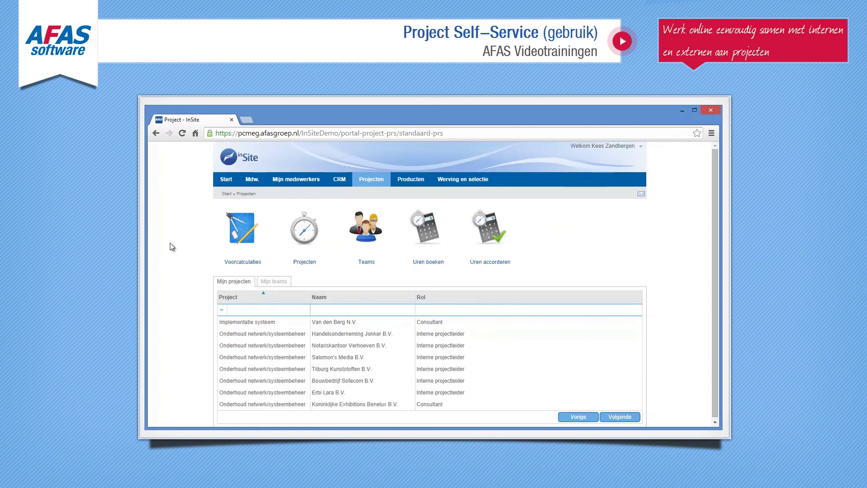
Step: Using the Nacalculatie per regel InSite layout, book 8 hours daily under code 302: 1–2 September 2014 on project 300012, 3 September on 300014
{"action": "left_click", "coordinate": [417, 242]}
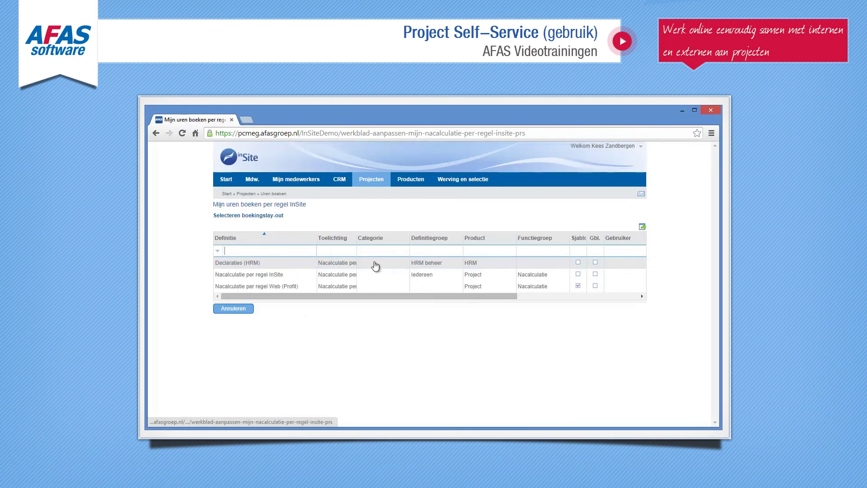
{"action": "left_click", "coordinate": [356, 277]}
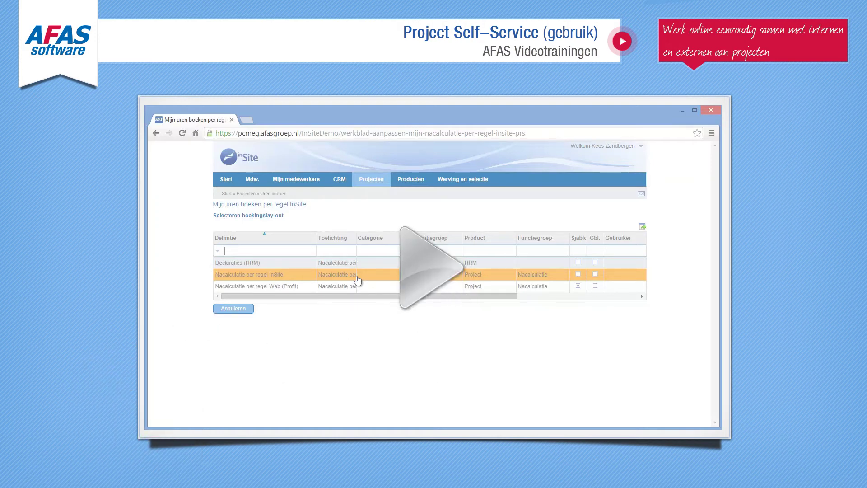
{"action": "left_click", "coordinate": [357, 280]}
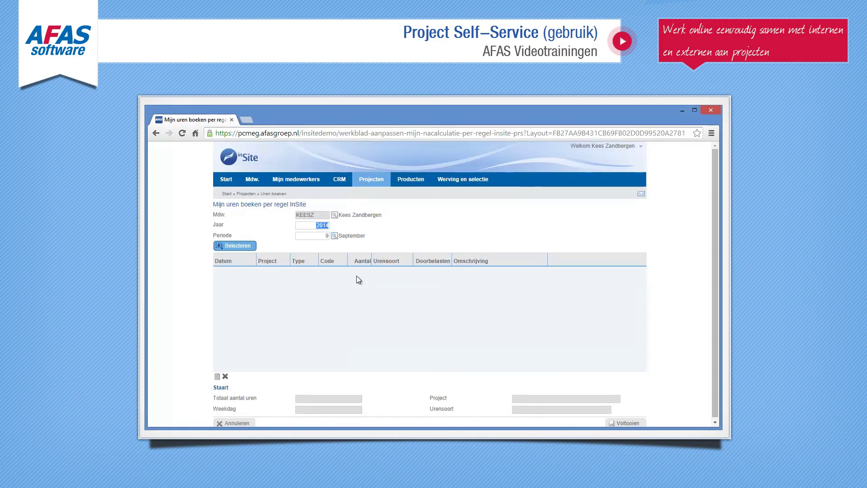
{"action": "left_click", "coordinate": [247, 246]}
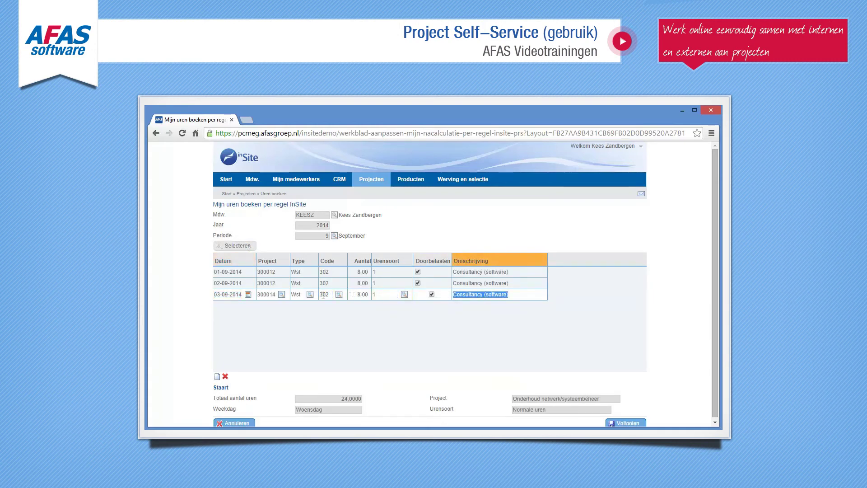
{"action": "left_click", "coordinate": [614, 422]}
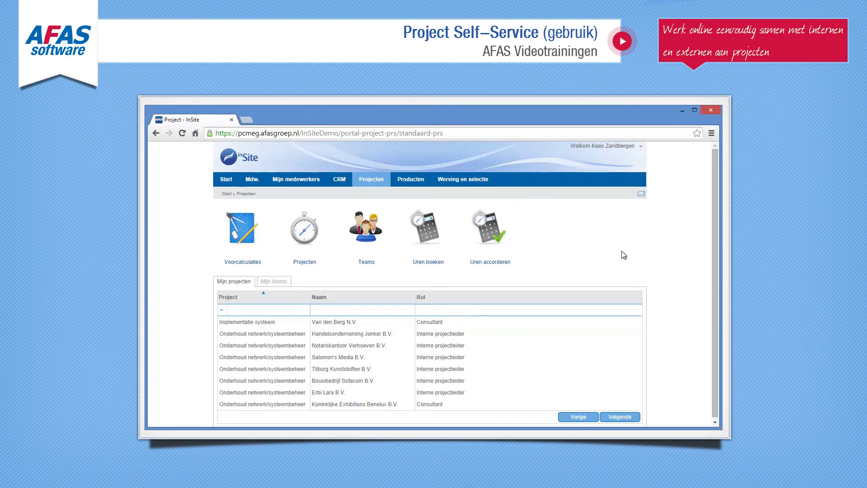
Step: Approve the hours booked for 01-09-2014 through 03-09-2014 and report the 03-09-2014 line as ready (Gereedmelden)
{"action": "left_click", "coordinate": [487, 236]}
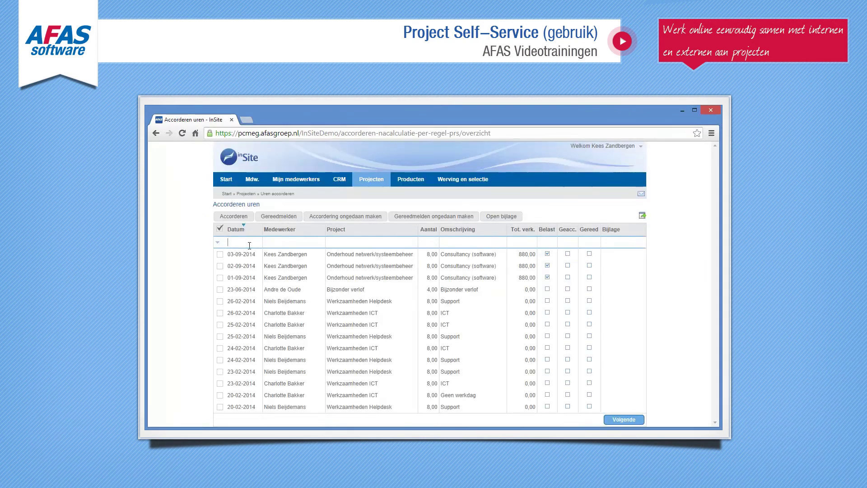
{"action": "left_click", "coordinate": [220, 254]}
{"action": "left_click", "coordinate": [220, 266]}
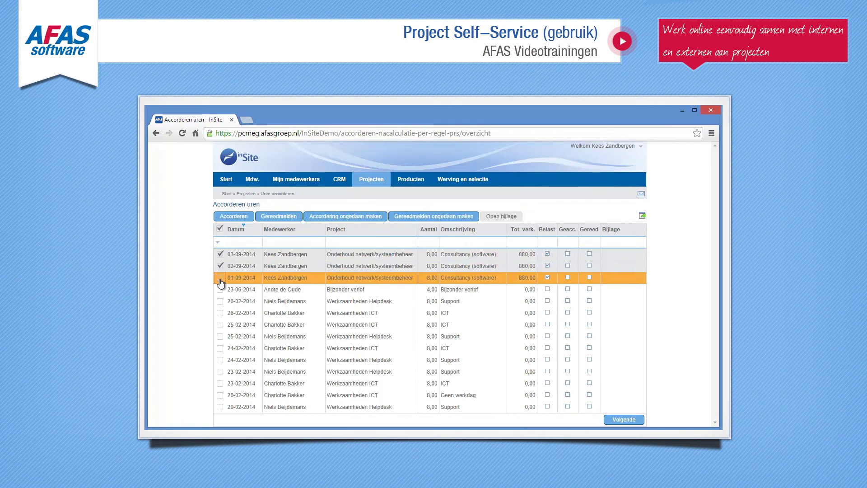
{"action": "left_click", "coordinate": [220, 277]}
{"action": "left_click", "coordinate": [246, 216]}
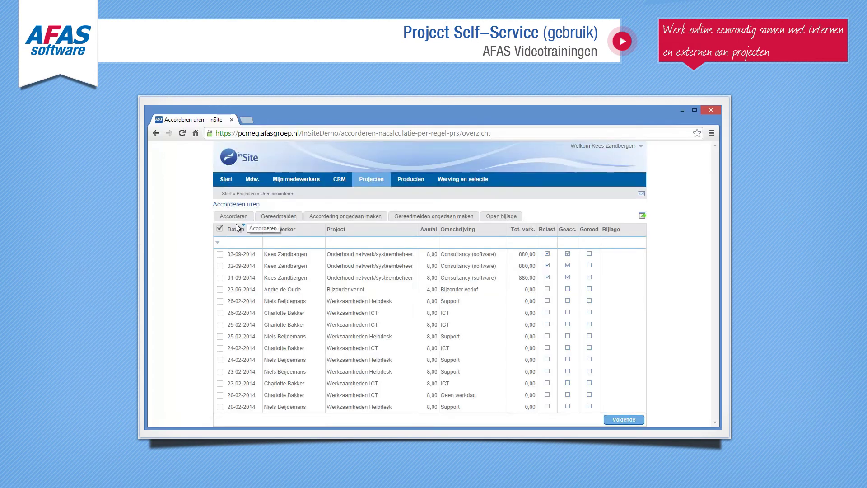
{"action": "left_click", "coordinate": [220, 255]}
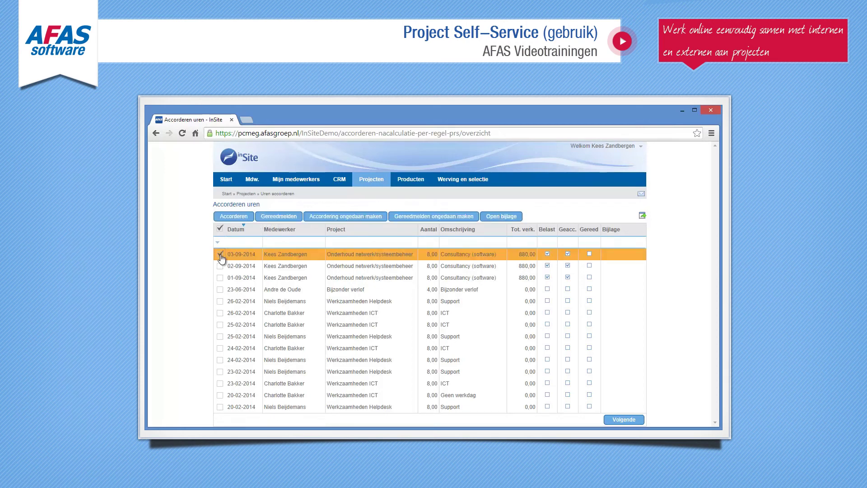
{"action": "left_click", "coordinate": [270, 217]}
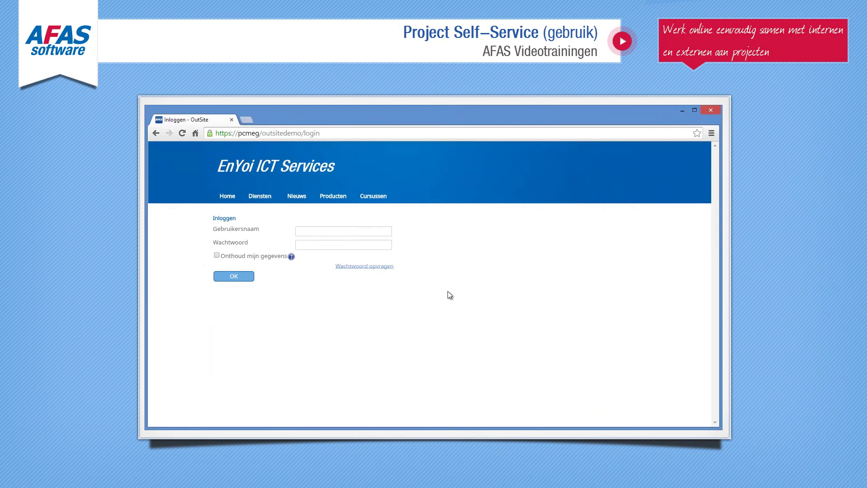
Step: Log in to the EnYoi ICT Services OutSite with the external project leader's username and password
{"action": "left_click", "coordinate": [384, 233]}
{"action": "type", "text": "ArjanP"}
{"action": "key", "text": "Tab"}
{"action": "type", "text": "**********"}
{"action": "left_click", "coordinate": [249, 277]}
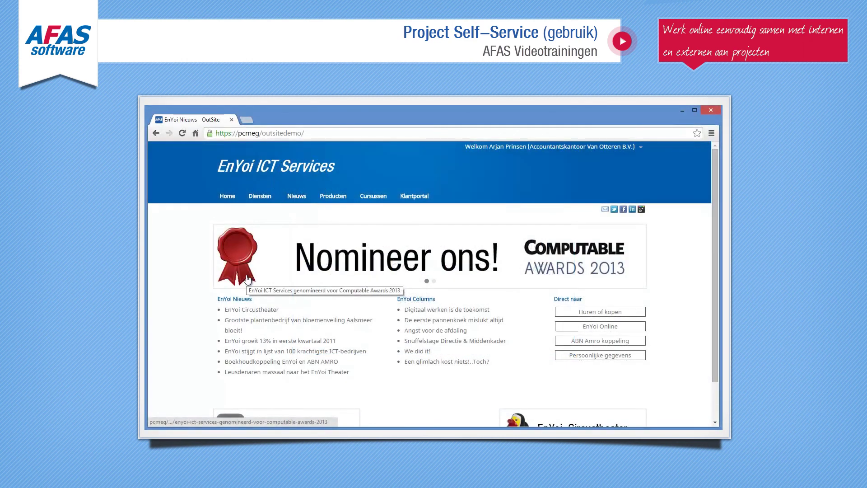
Step: Open project 300019 from the customer portal's own projects and review its details and project dossier
{"action": "left_click", "coordinate": [407, 197]}
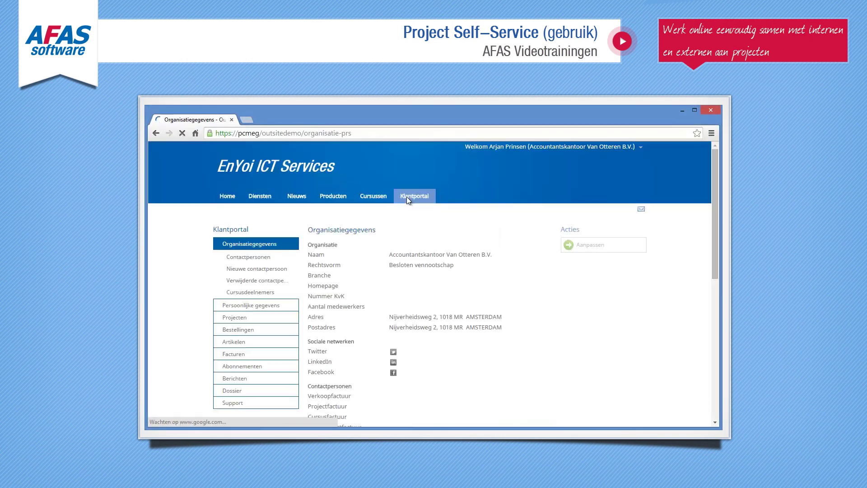
{"action": "left_click", "coordinate": [252, 318]}
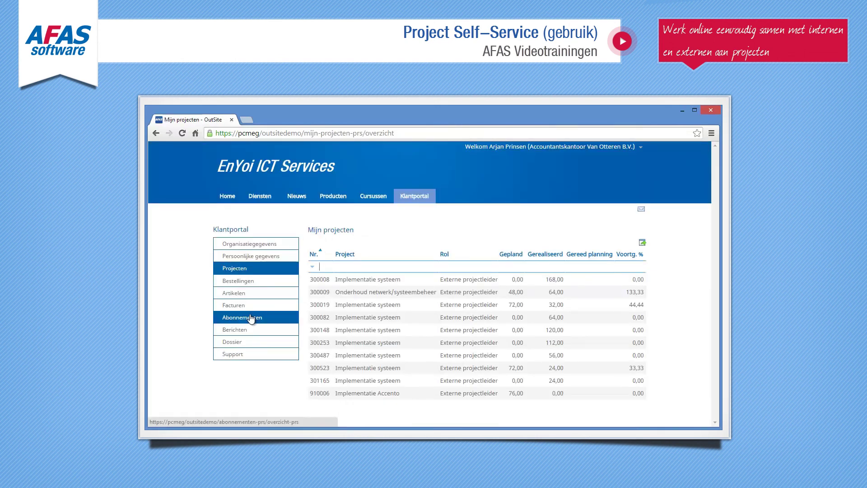
{"action": "left_click", "coordinate": [349, 305]}
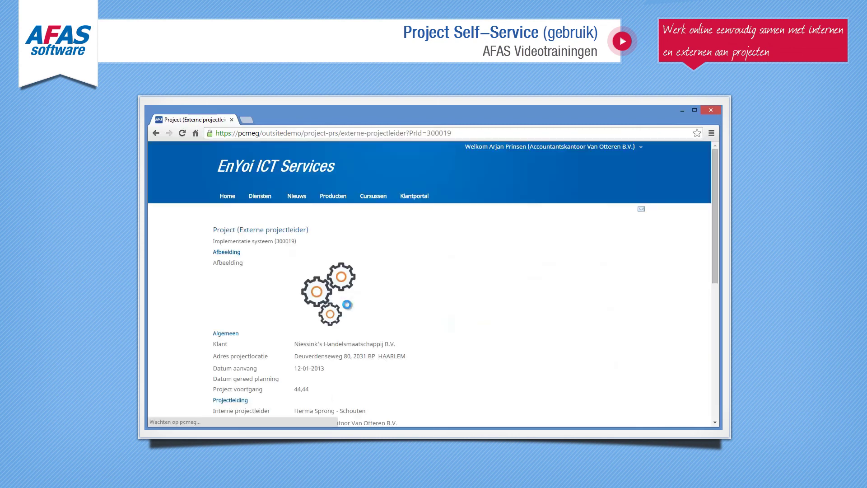
{"action": "scroll", "coordinate": [349, 306], "scroll_direction": "down", "scroll_amount": 3}
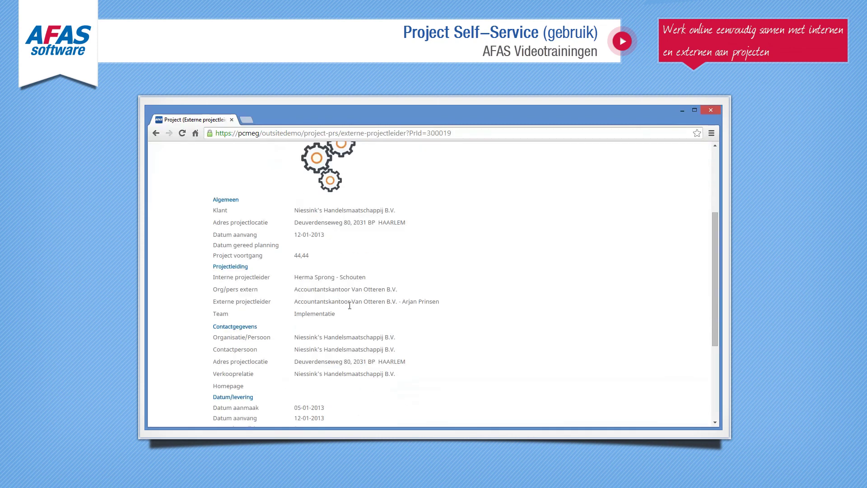
{"action": "scroll", "coordinate": [350, 305], "scroll_direction": "down", "scroll_amount": 3}
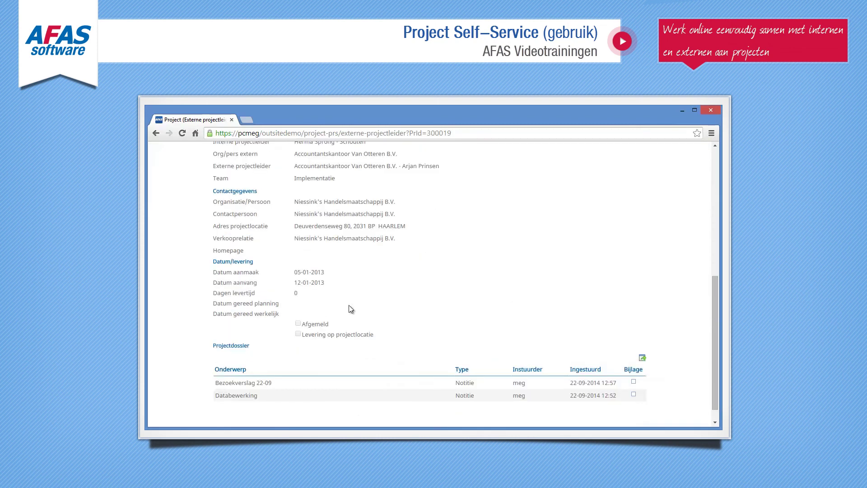